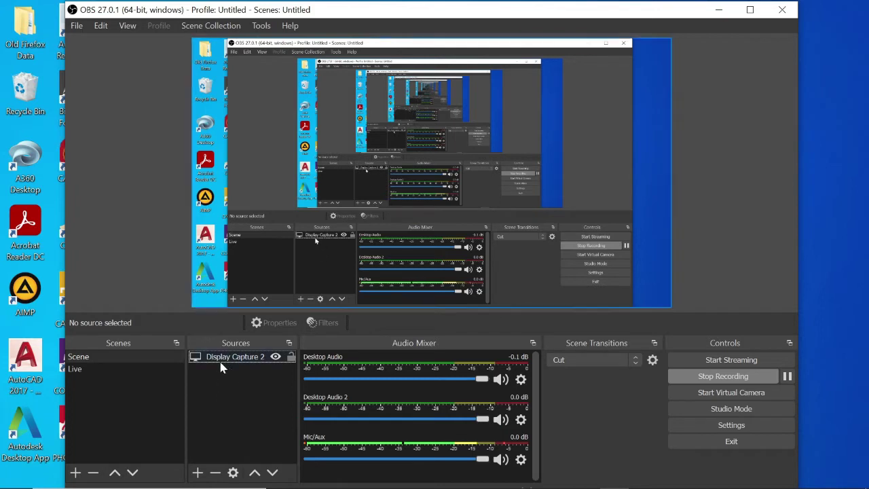
Add a new Display Capture source for Display 1 with the Automatic capture method and cursor capture enabled.
{"action": "left_click", "coordinate": [197, 473]}
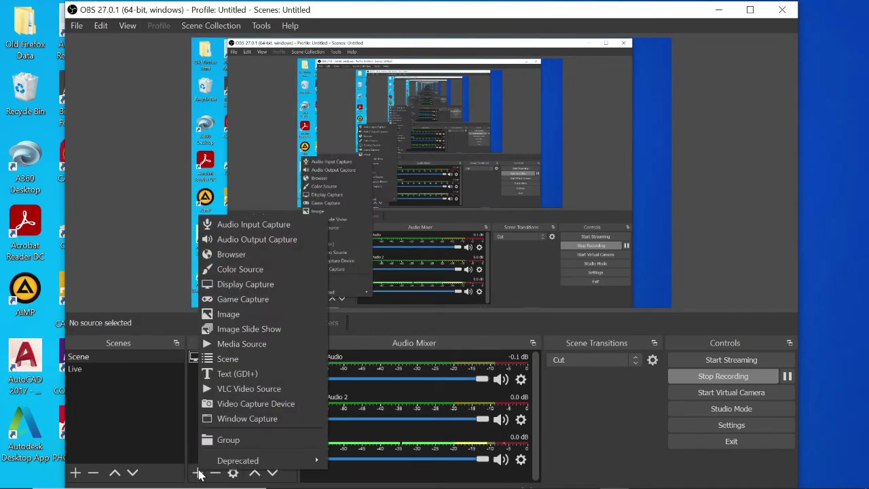
{"action": "left_click", "coordinate": [253, 285]}
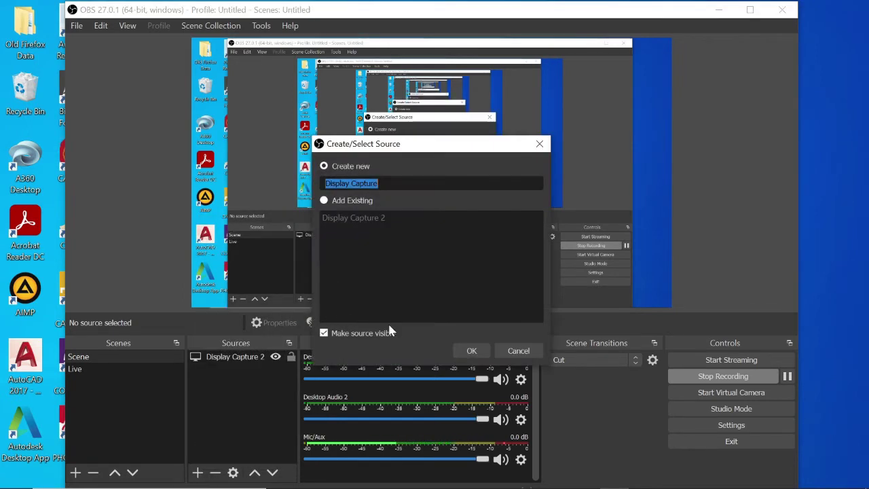
{"action": "left_click", "coordinate": [471, 351]}
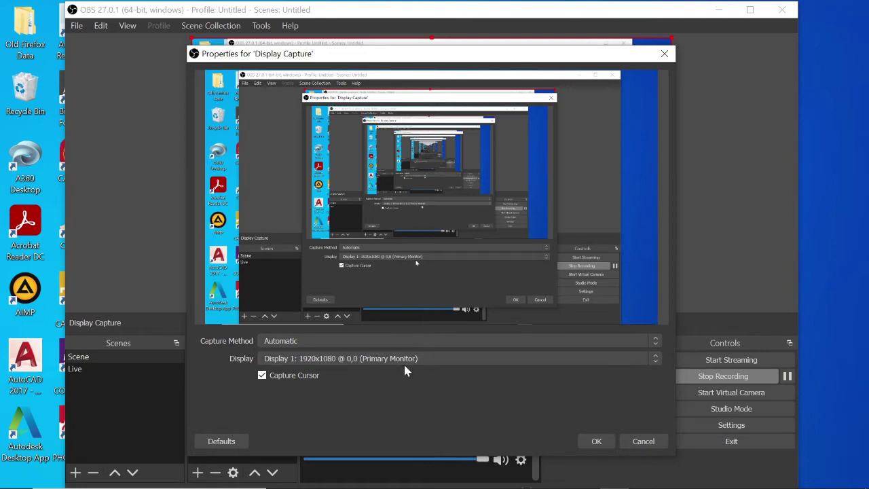
{"action": "left_click", "coordinate": [389, 346]}
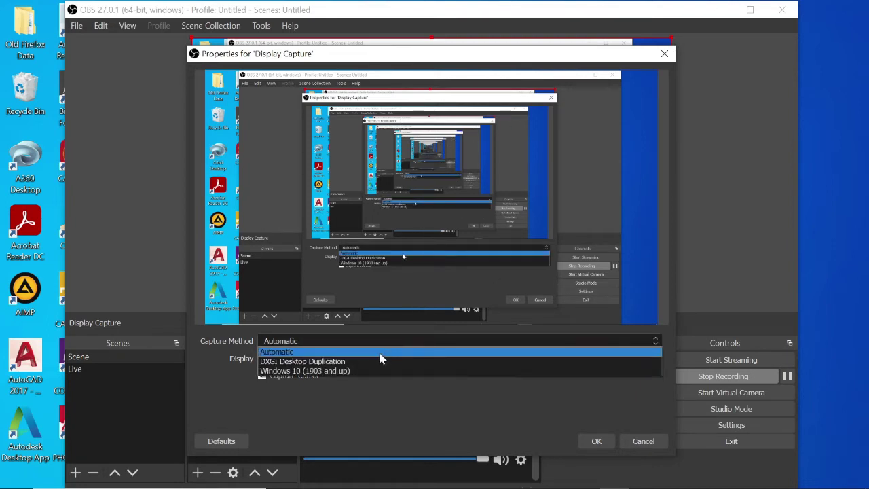
{"action": "left_click", "coordinate": [381, 354]}
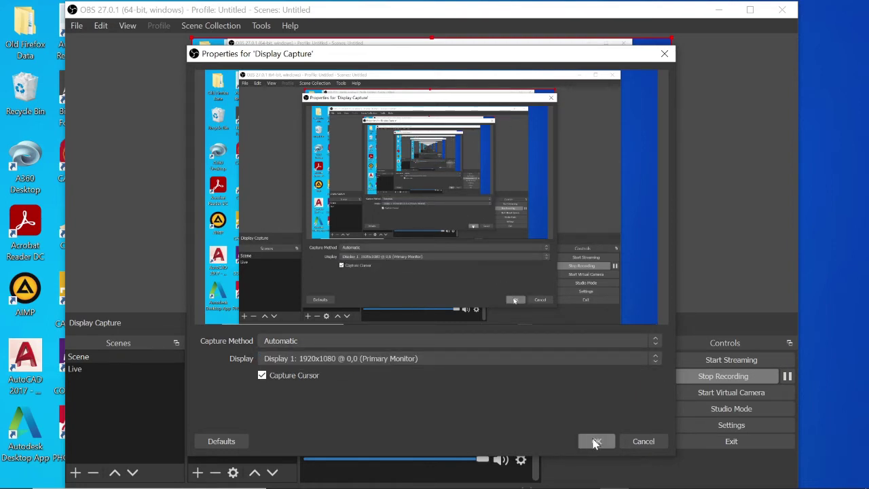
{"action": "left_click", "coordinate": [639, 444]}
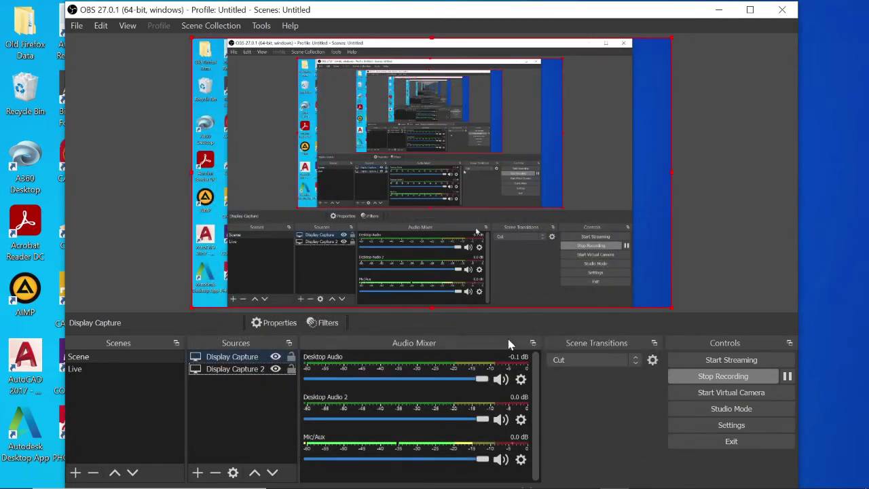
Remove the newly added Display Capture source from the scene.
{"action": "right_click", "coordinate": [250, 357]}
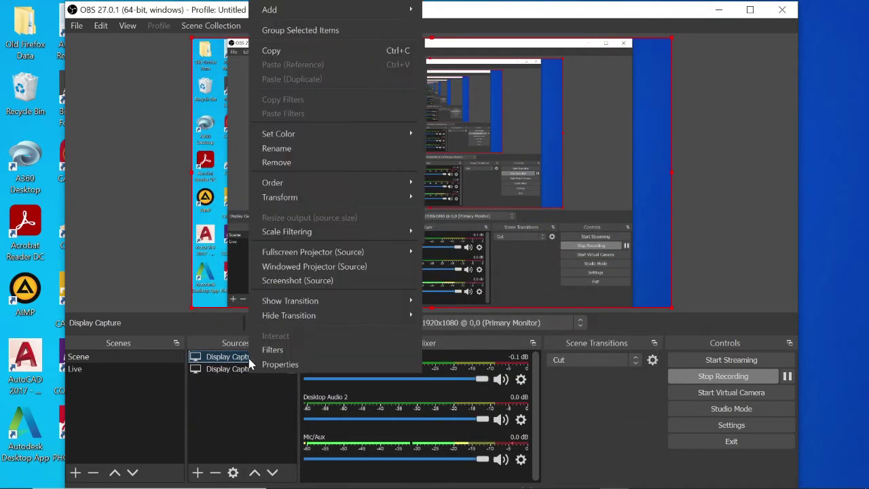
{"action": "key", "text": "Escape"}
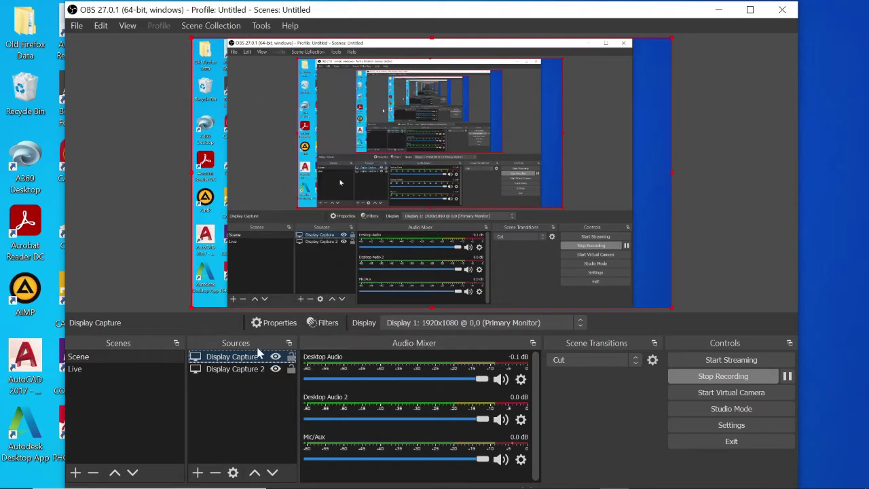
{"action": "right_click", "coordinate": [266, 196]}
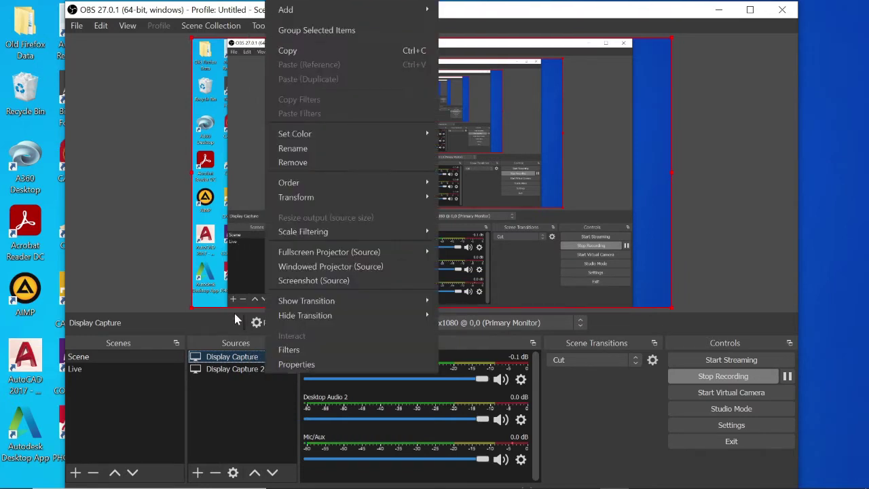
{"action": "left_click", "coordinate": [293, 163]}
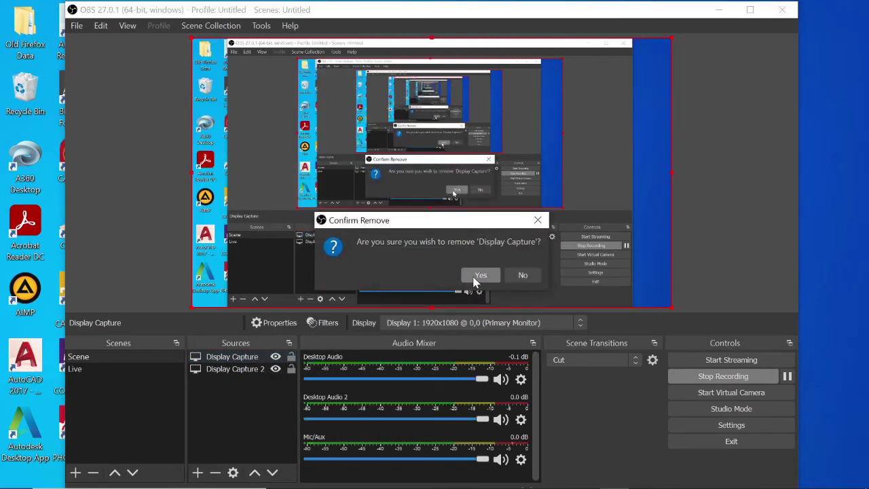
{"action": "left_click", "coordinate": [479, 274]}
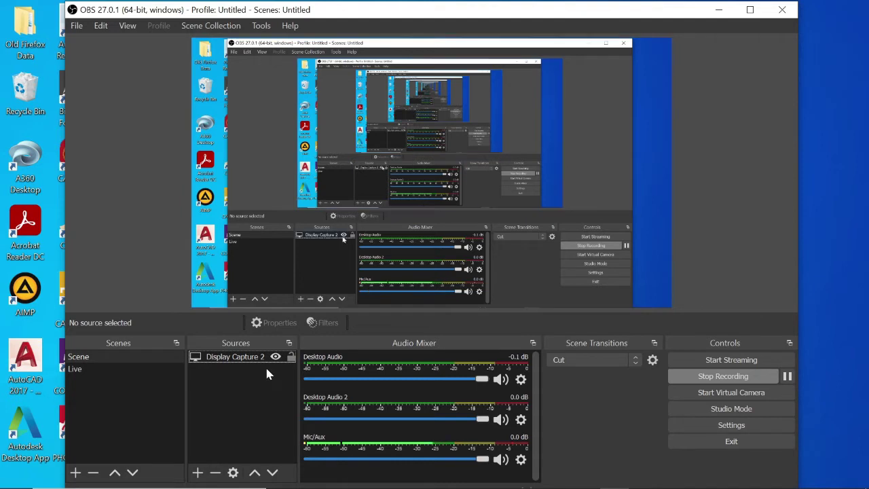
Create a new Video Capture Device source named Inforce in the current scene.
{"action": "left_click", "coordinate": [197, 473]}
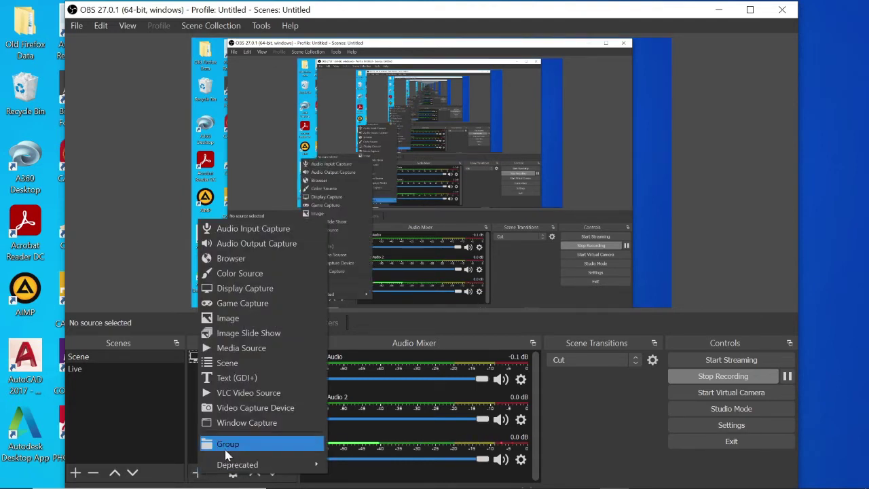
{"action": "left_click", "coordinate": [254, 409]}
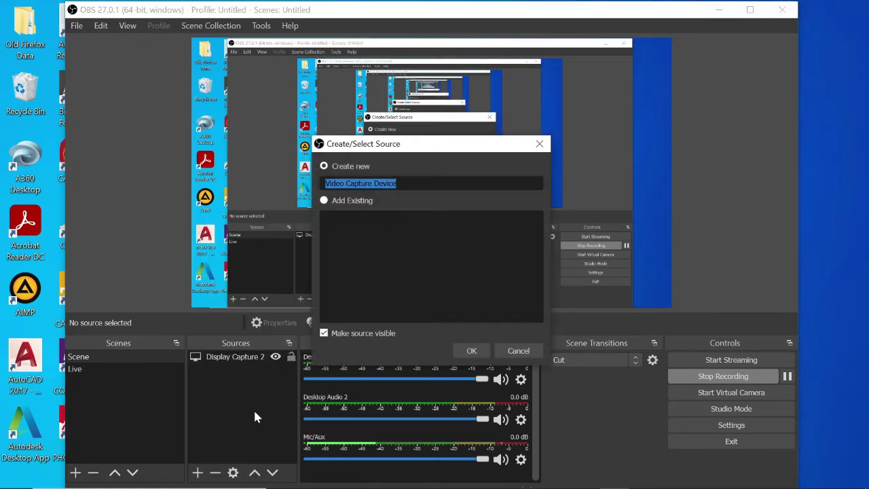
{"action": "left_click", "coordinate": [413, 181]}
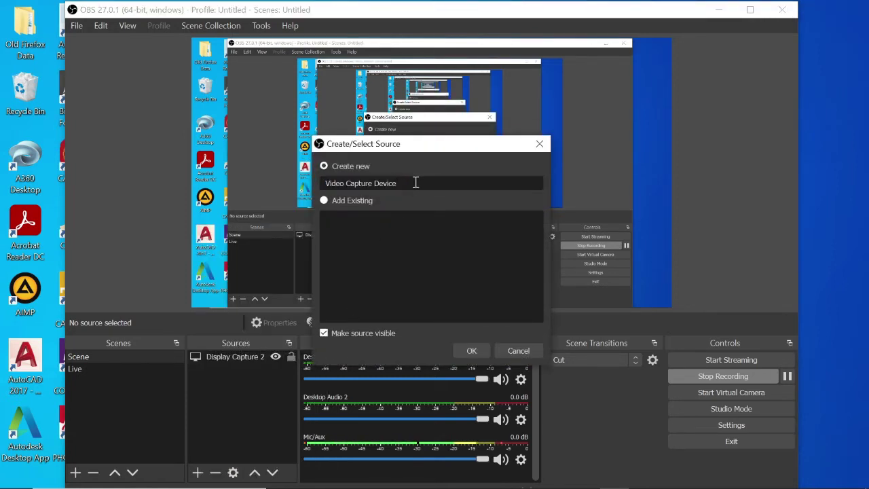
{"action": "left_click_drag", "start_coordinate": [413, 182], "coordinate": [326, 184]}
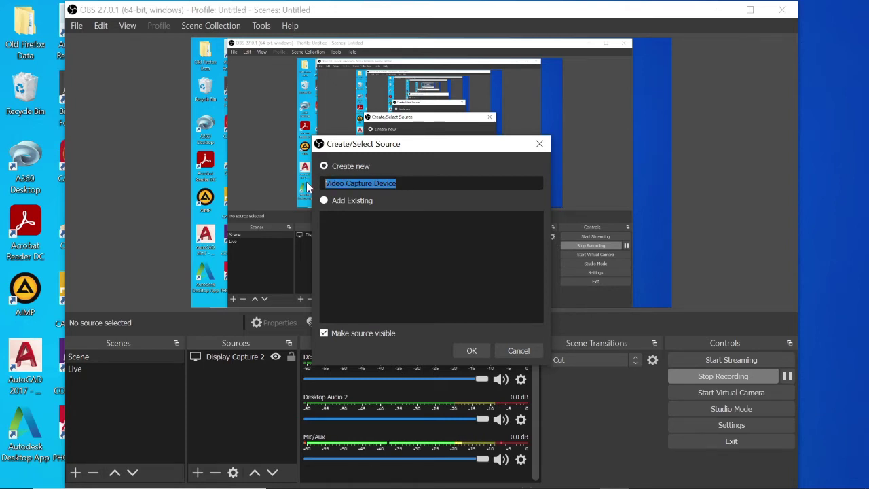
{"action": "type", "text": "In"}
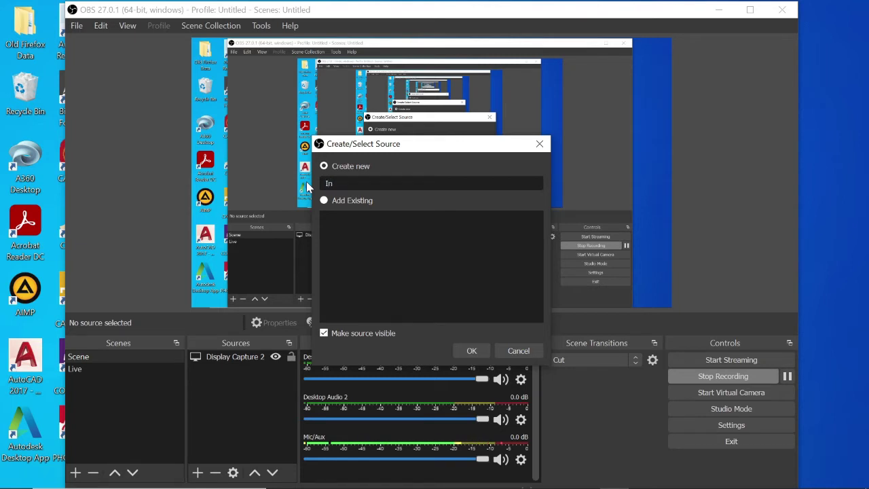
{"action": "type", "text": "force"}
{"action": "left_click", "coordinate": [472, 351]}
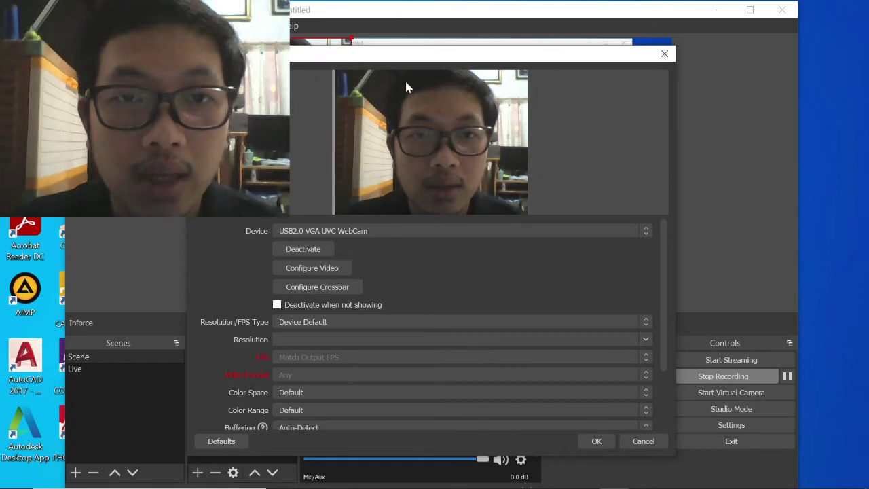
Set the Inforce source's device to UVC Camera and accept its properties.
{"action": "left_click_drag", "start_coordinate": [457, 59], "coordinate": [463, 53]}
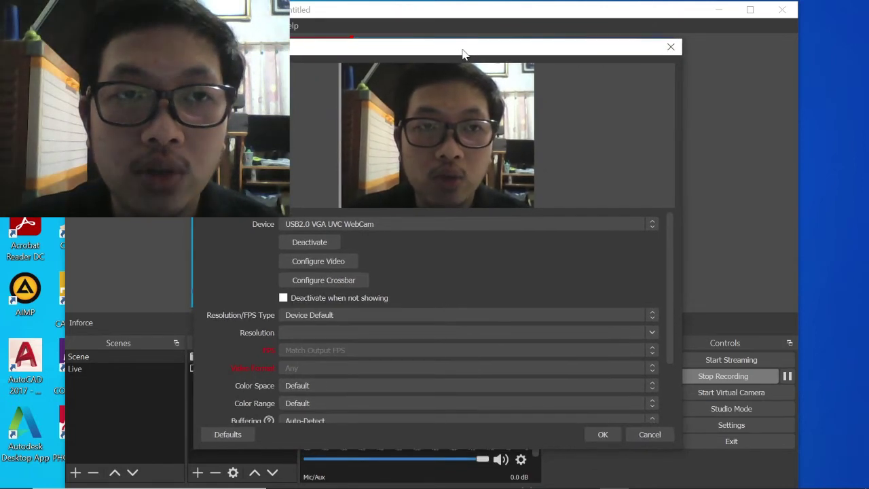
{"action": "left_click", "coordinate": [320, 223]}
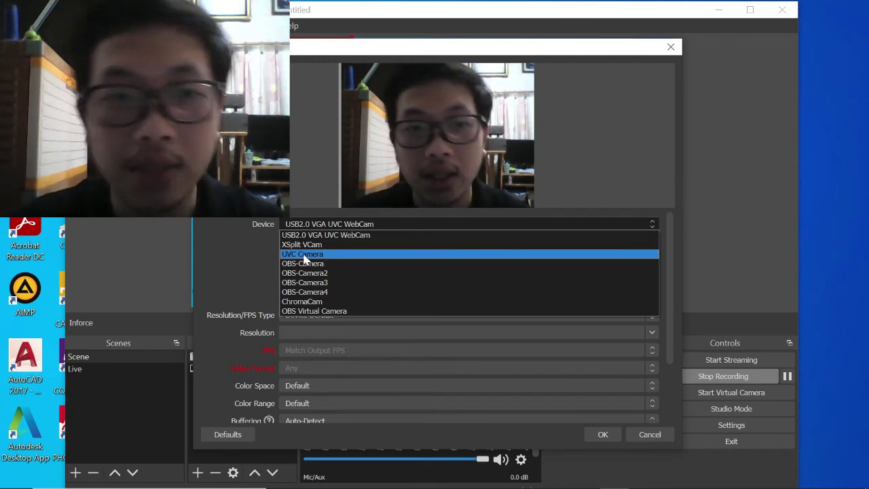
{"action": "left_click", "coordinate": [304, 255]}
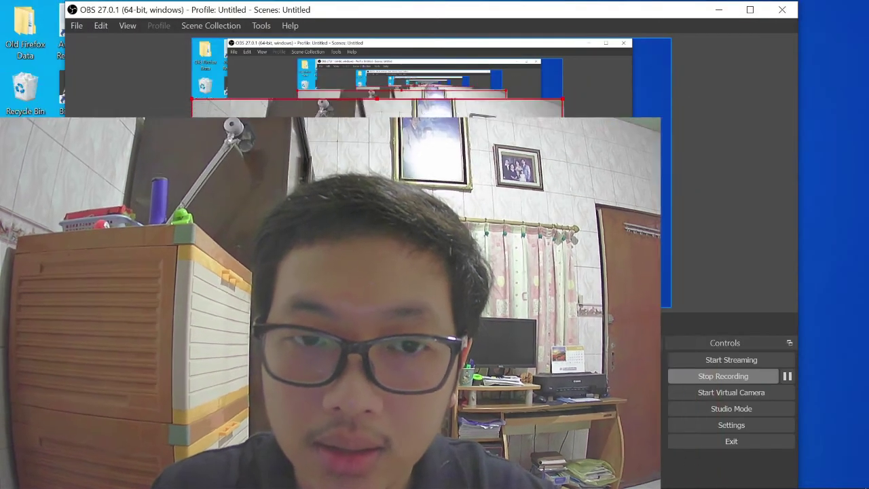
Shrink the Inforce webcam picture to a small overlay in the lower-right corner of the canvas.
{"action": "left_click_drag", "start_coordinate": [555, 205], "coordinate": [365, 209]}
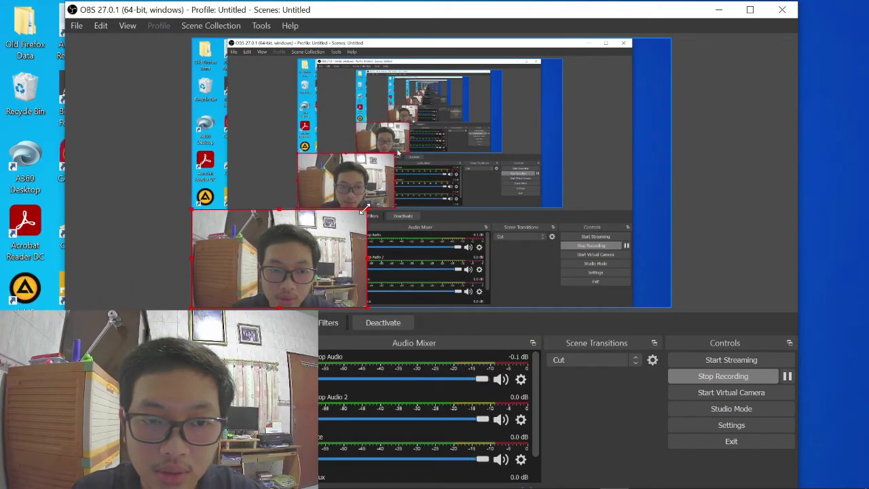
{"action": "left_click_drag", "start_coordinate": [255, 241], "coordinate": [557, 238]}
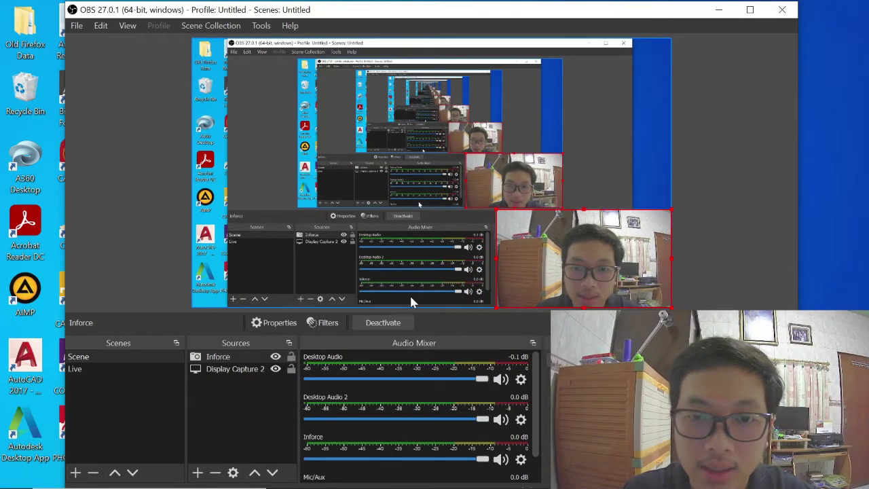
{"action": "left_click_drag", "start_coordinate": [494, 212], "coordinate": [474, 197]}
{"action": "mouse_move", "coordinate": [498, 227]}
{"action": "left_mouse_down"}
{"action": "mouse_move", "coordinate": [467, 216]}
{"action": "mouse_move", "coordinate": [498, 227]}
{"action": "left_mouse_up"}
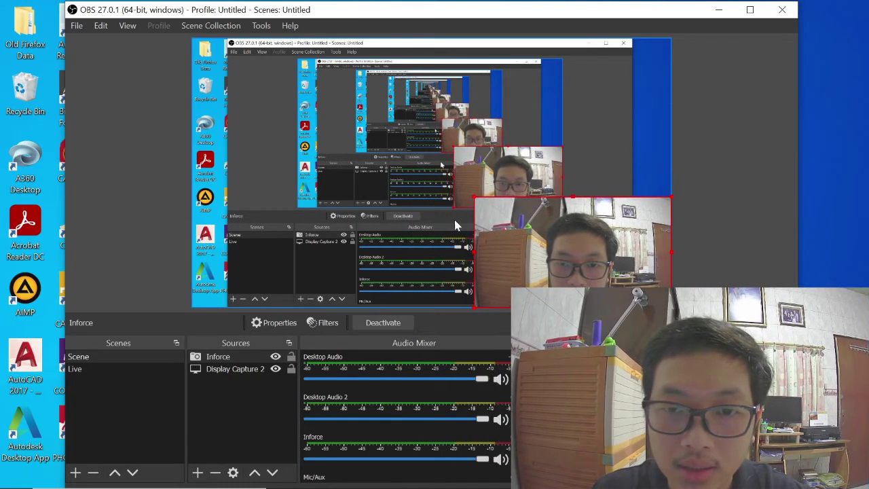
{"action": "left_click_drag", "start_coordinate": [474, 197], "coordinate": [543, 235]}
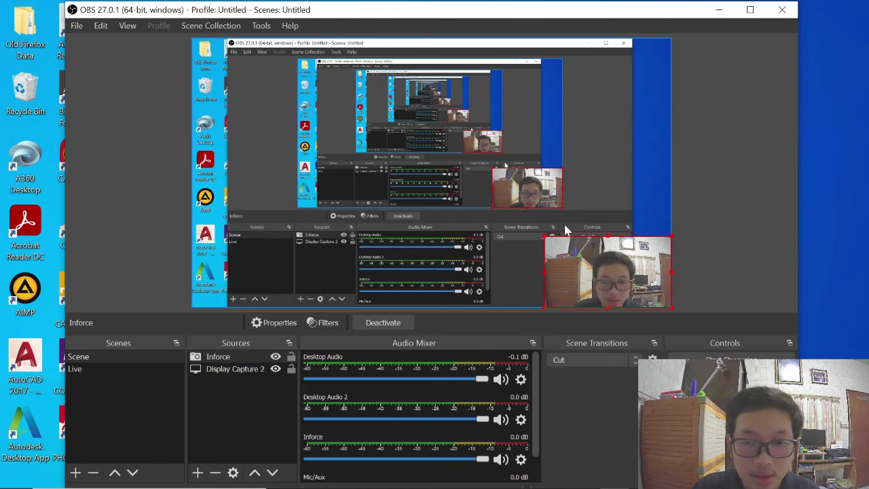
{"action": "left_click_drag", "start_coordinate": [543, 233], "coordinate": [533, 228]}
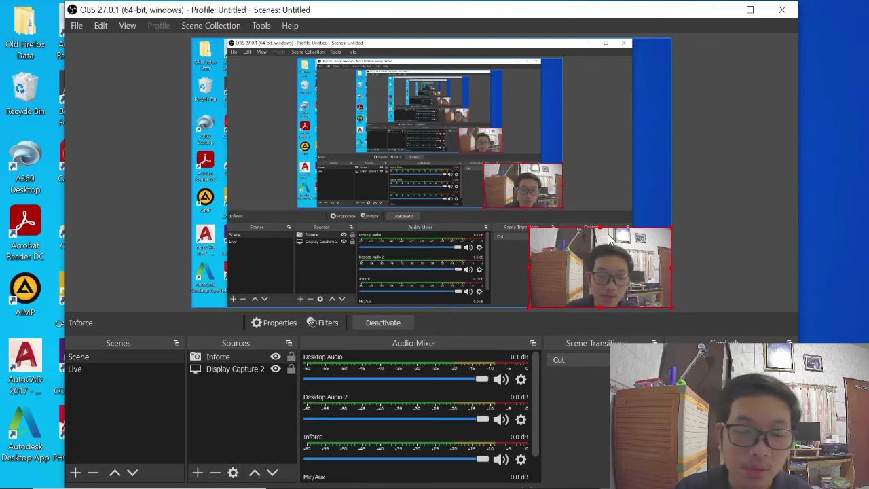
Add a Crop/Pad effect filter to the Inforce source, keeping the default filter name.
{"action": "left_click", "coordinate": [228, 360]}
{"action": "right_click", "coordinate": [229, 362]}
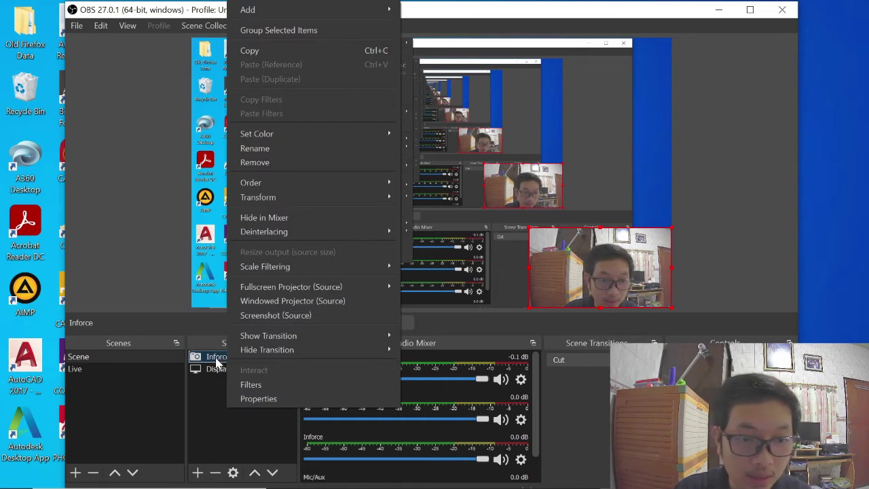
{"action": "left_click", "coordinate": [270, 385]}
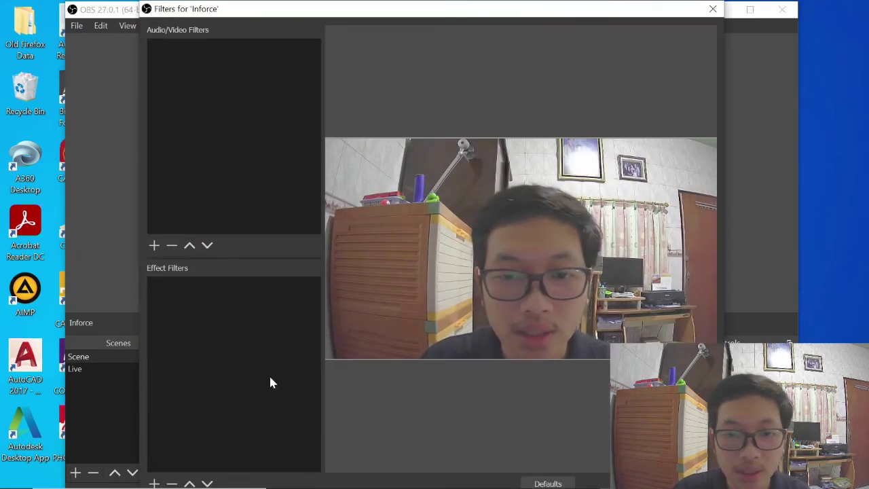
{"action": "left_click", "coordinate": [154, 483]}
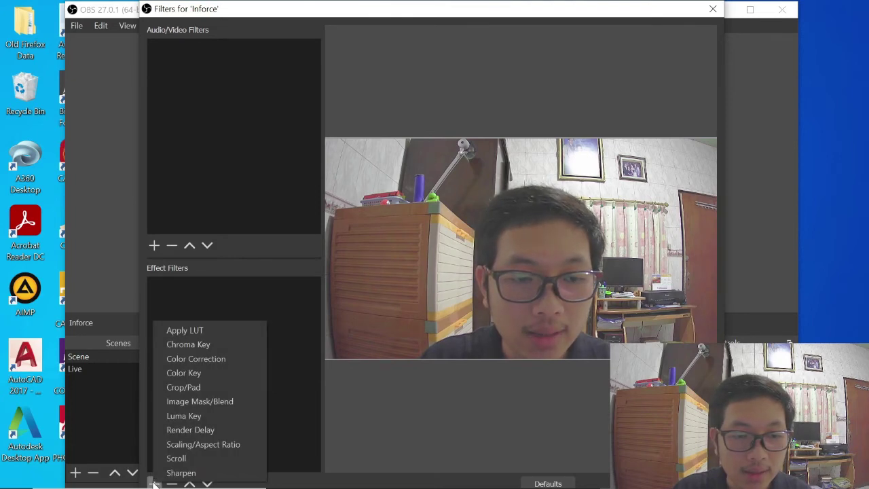
{"action": "left_click", "coordinate": [204, 391]}
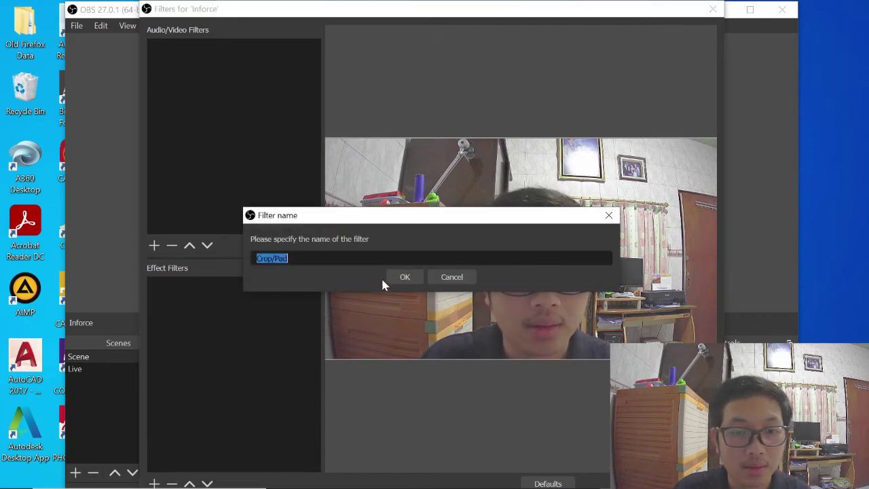
{"action": "left_click", "coordinate": [403, 277]}
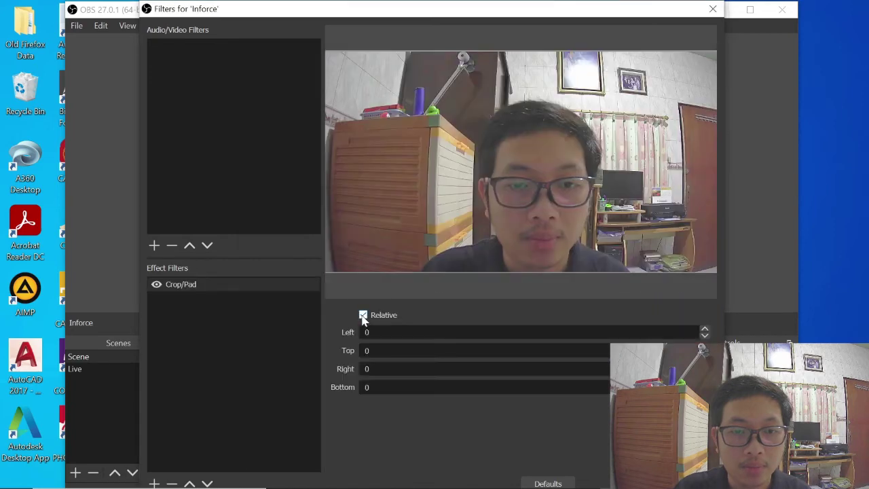
Set the Crop/Pad filter's left crop to 190.
{"action": "left_click", "coordinate": [398, 332]}
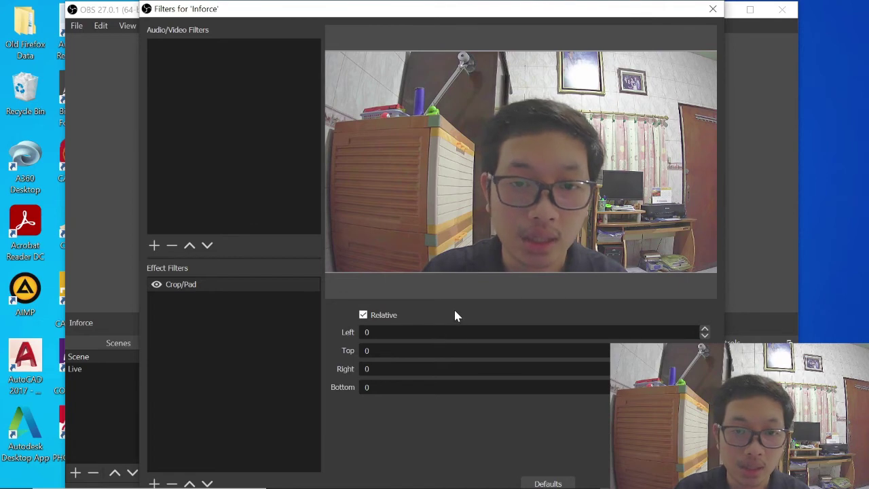
{"action": "left_click", "coordinate": [703, 329]}
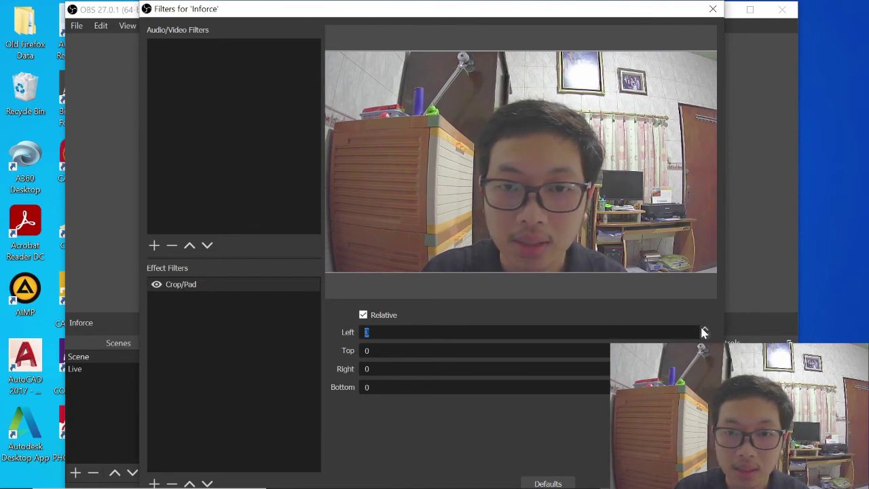
{"action": "left_click", "coordinate": [704, 329]}
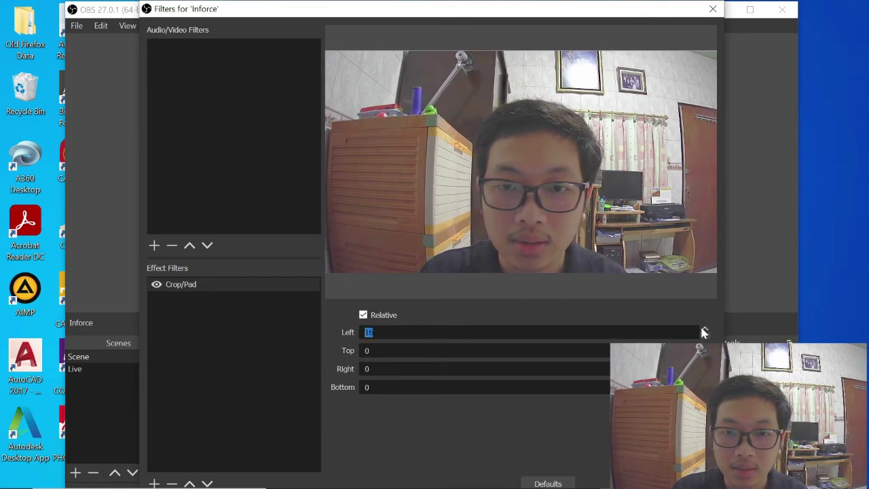
{"action": "left_click", "coordinate": [704, 334]}
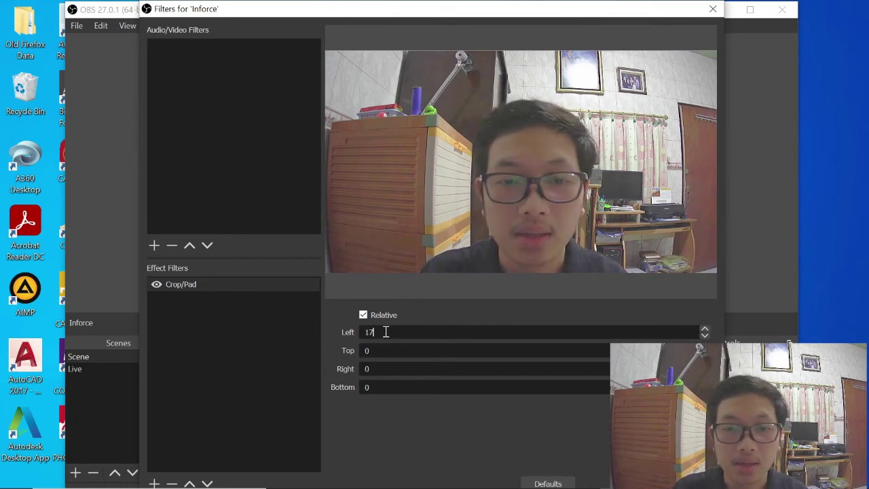
{"action": "type", "text": "190"}
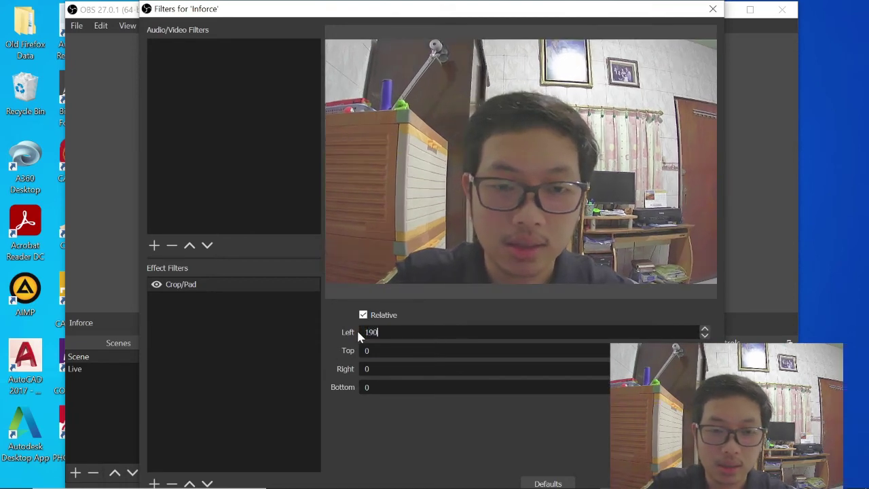
Set the Crop/Pad filter's top crop to 50 and its right crop to 45.
{"action": "double_click", "coordinate": [365, 350]}
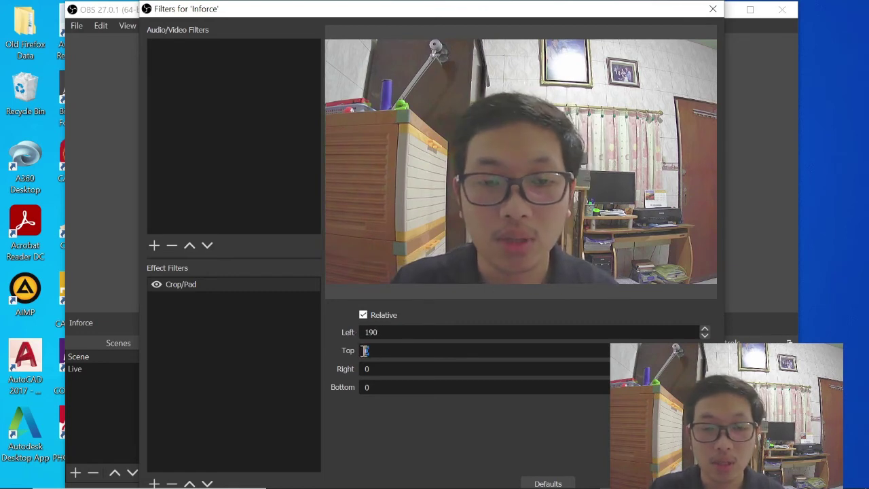
{"action": "type", "text": "50"}
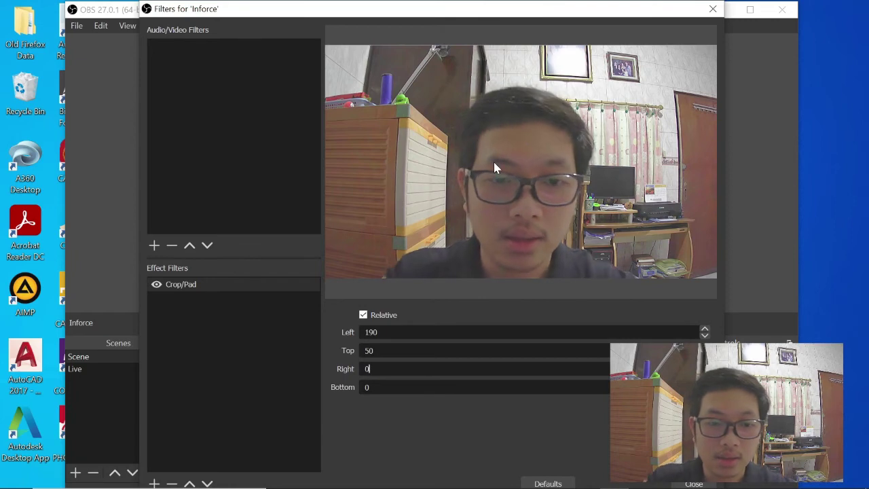
{"action": "type", "text": "45"}
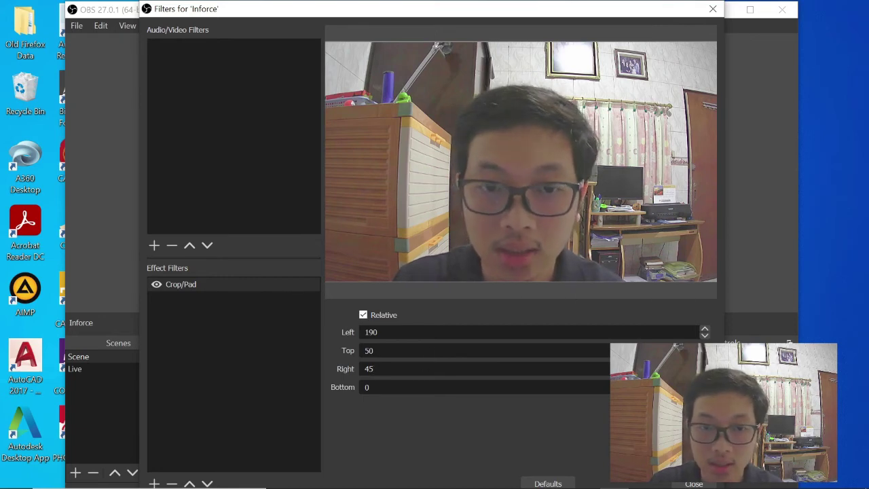
Increase the Crop/Pad filter's right crop to 55 and close the filter settings.
{"action": "key", "text": "ctrl+a"}
{"action": "key", "text": "Up"}
{"action": "key", "text": "Up"}
{"action": "key", "text": "Up"}
{"action": "key", "text": "Up"}
{"action": "key", "text": "Up"}
{"action": "key", "text": "Up"}
{"action": "key", "text": "Up"}
{"action": "key", "text": "Up"}
{"action": "key", "text": "Up"}
{"action": "key", "text": "Up"}
{"action": "key", "text": "Up"}
{"action": "key", "text": "Up"}
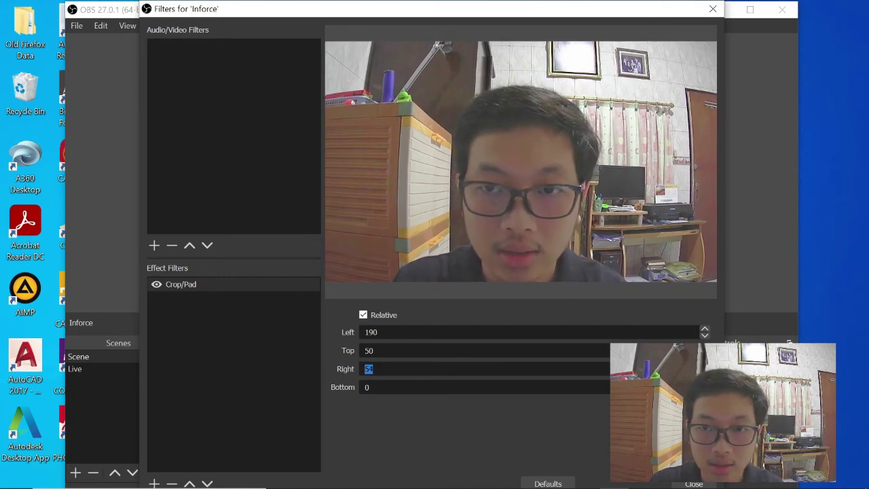
{"action": "key", "text": "Down"}
{"action": "key", "text": "Down"}
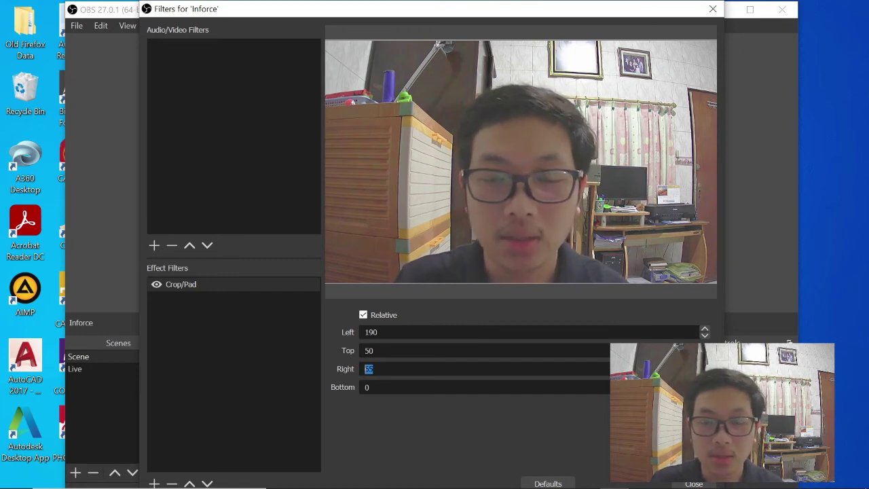
{"action": "left_click", "coordinate": [694, 483]}
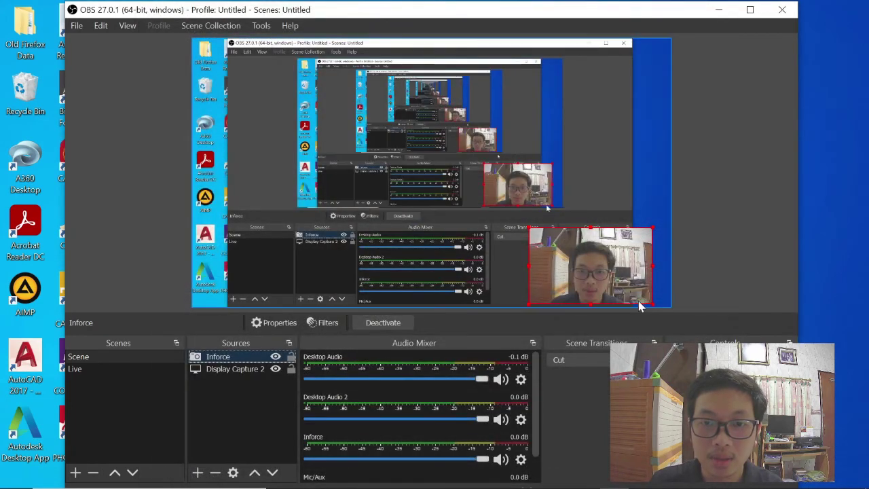
Move the cropped Inforce webcam overlay flush into the lower-right corner of the canvas.
{"action": "left_click_drag", "start_coordinate": [601, 273], "coordinate": [599, 243]}
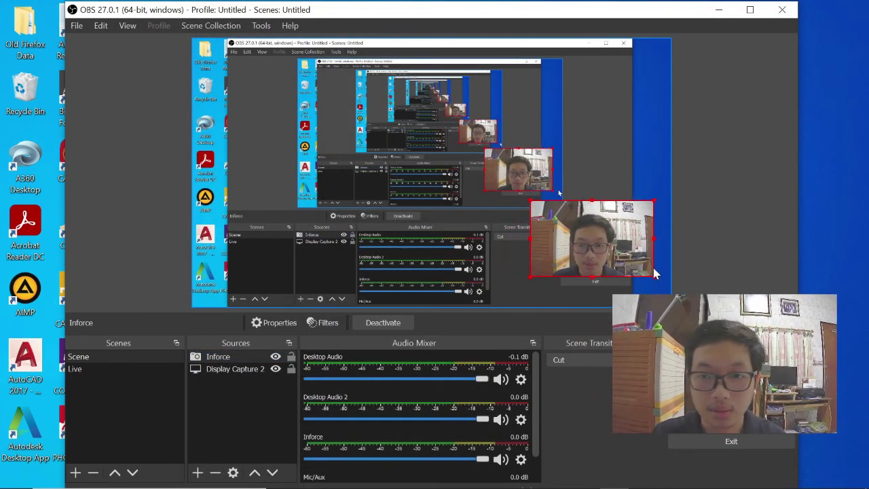
{"action": "left_click_drag", "start_coordinate": [591, 235], "coordinate": [606, 261]}
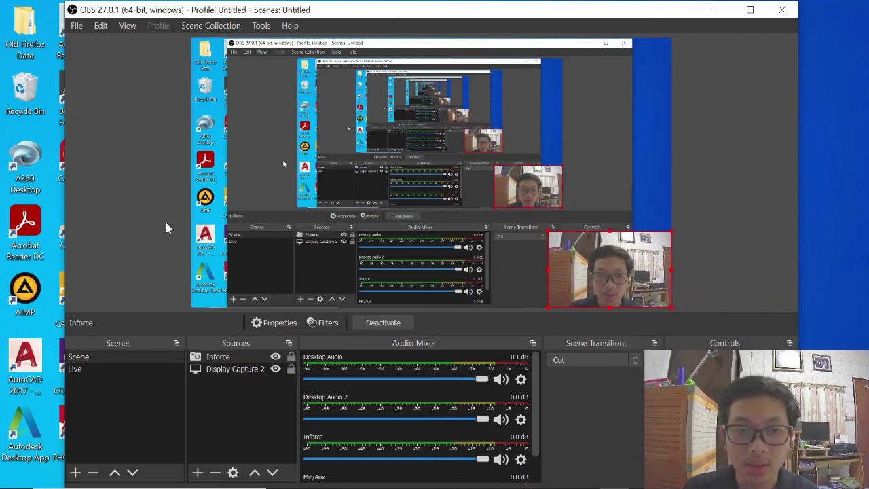